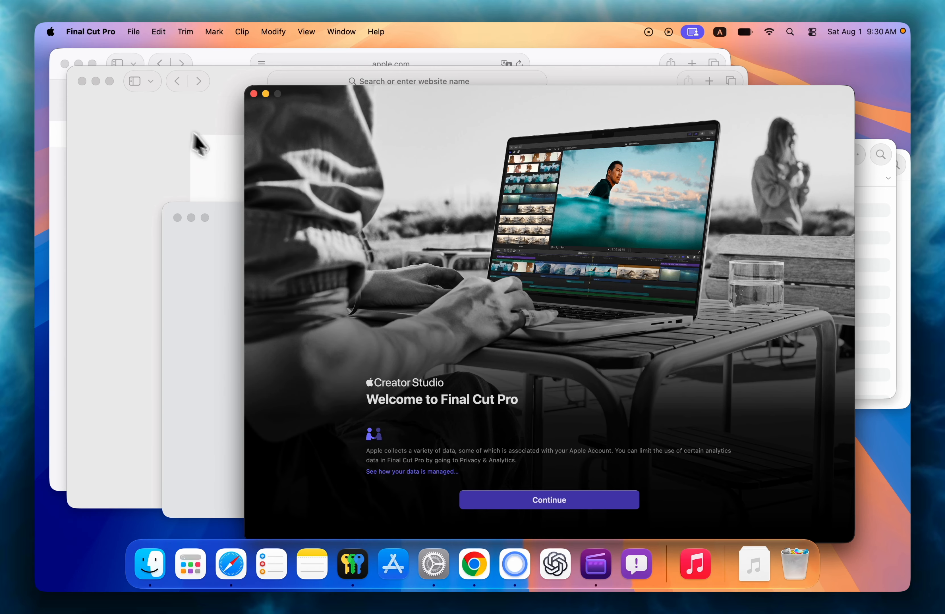
- Move the Finder Downloads window over the Safari window, and reposition Final Cut Pro in front near the middle of the desktop
{"action": "left_click", "coordinate": [194, 135]}
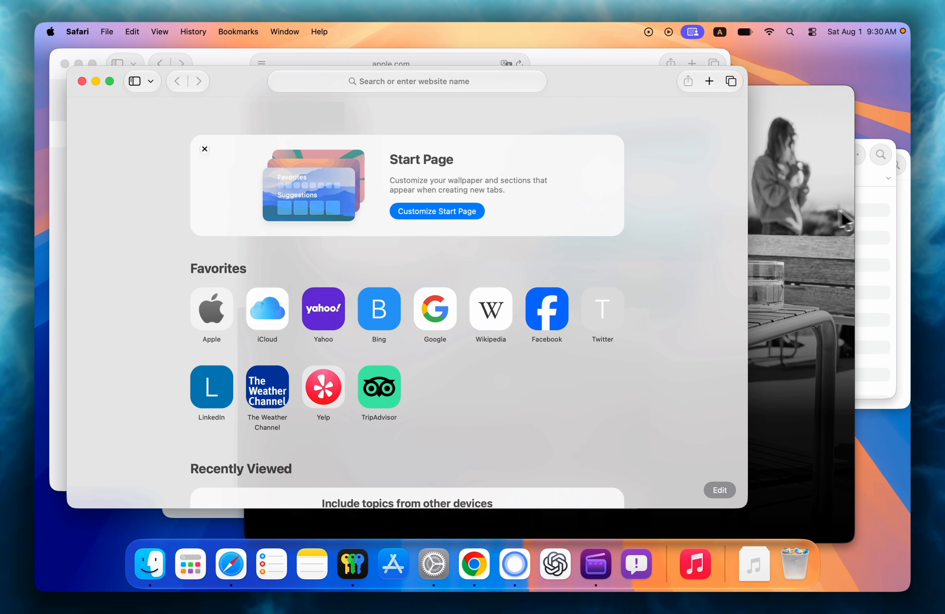
{"action": "left_click", "coordinate": [867, 183]}
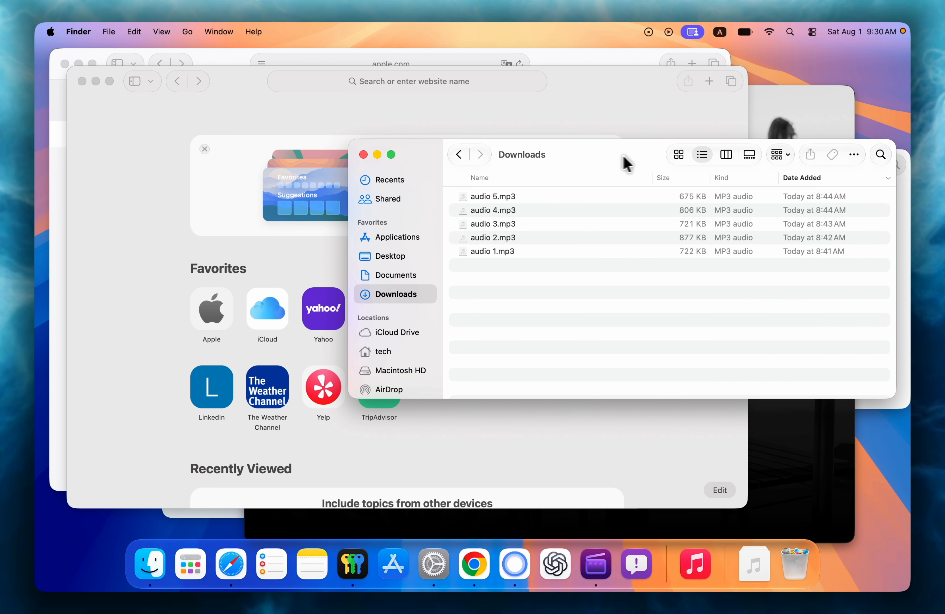
{"action": "left_click_drag", "start_coordinate": [627, 163], "coordinate": [386, 182]}
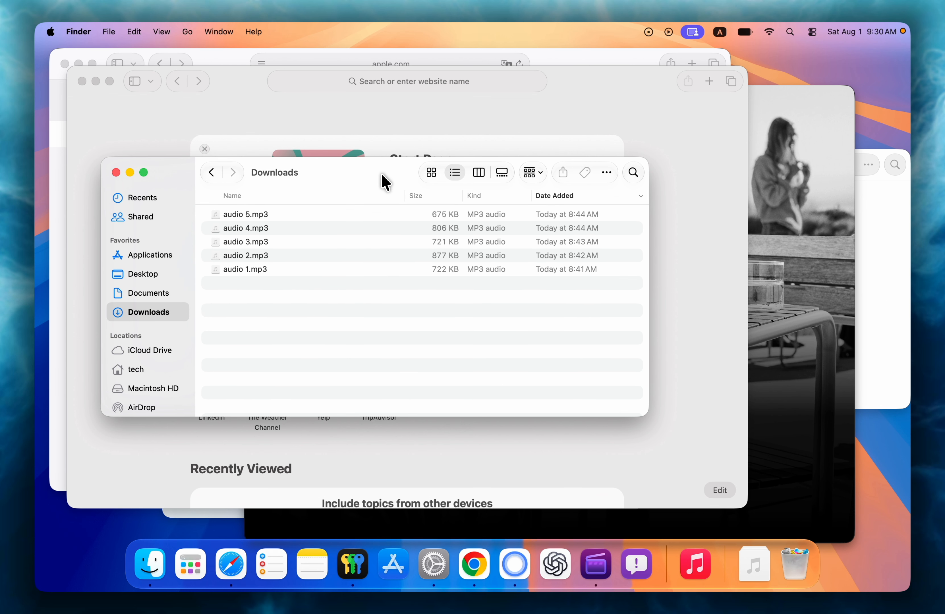
{"action": "left_click", "coordinate": [801, 105]}
{"action": "left_click_drag", "start_coordinate": [725, 100], "coordinate": [732, 135]}
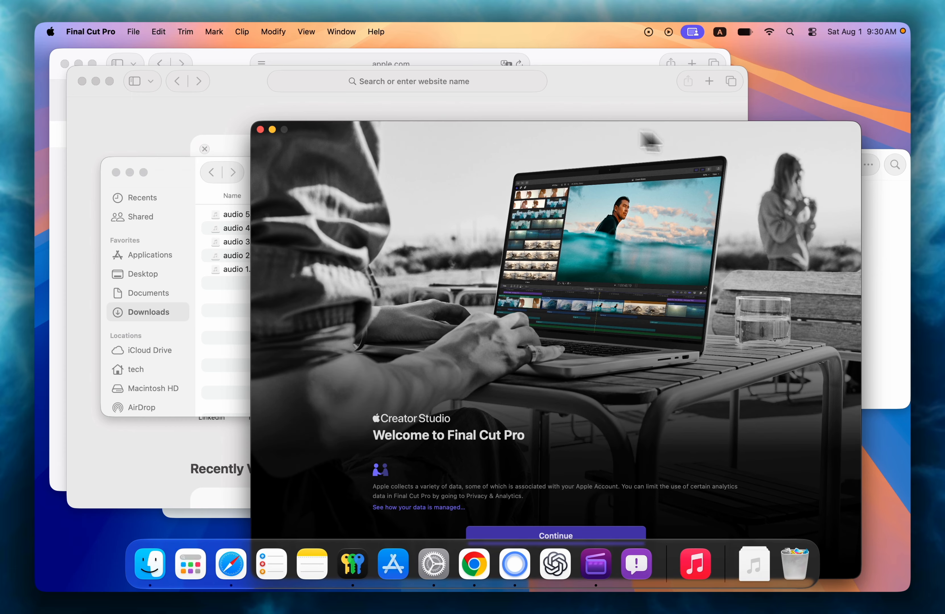
{"action": "left_click_drag", "start_coordinate": [534, 134], "coordinate": [459, 65]}
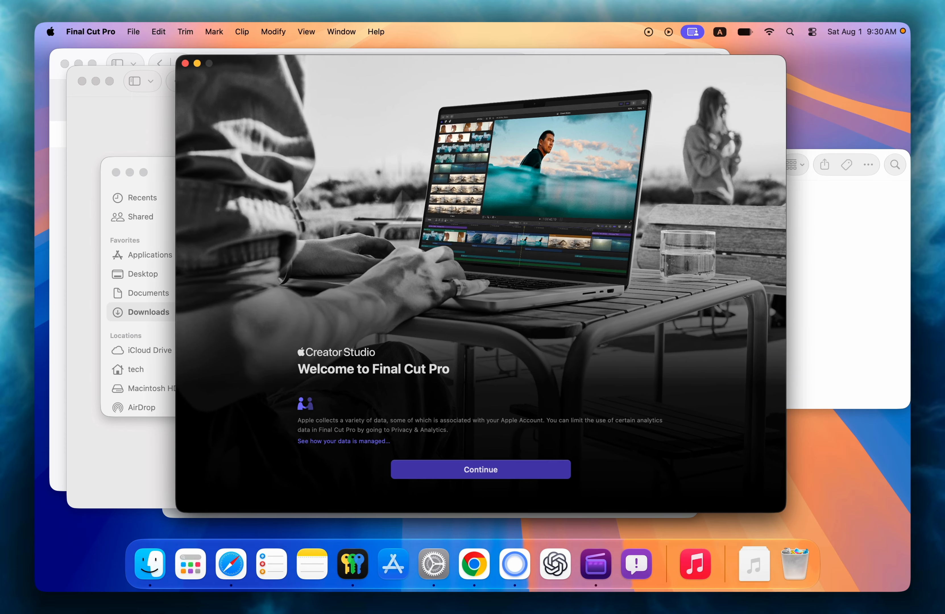
- Bring the Passwords window forward, move it aside and close it
{"action": "left_click", "coordinate": [167, 515]}
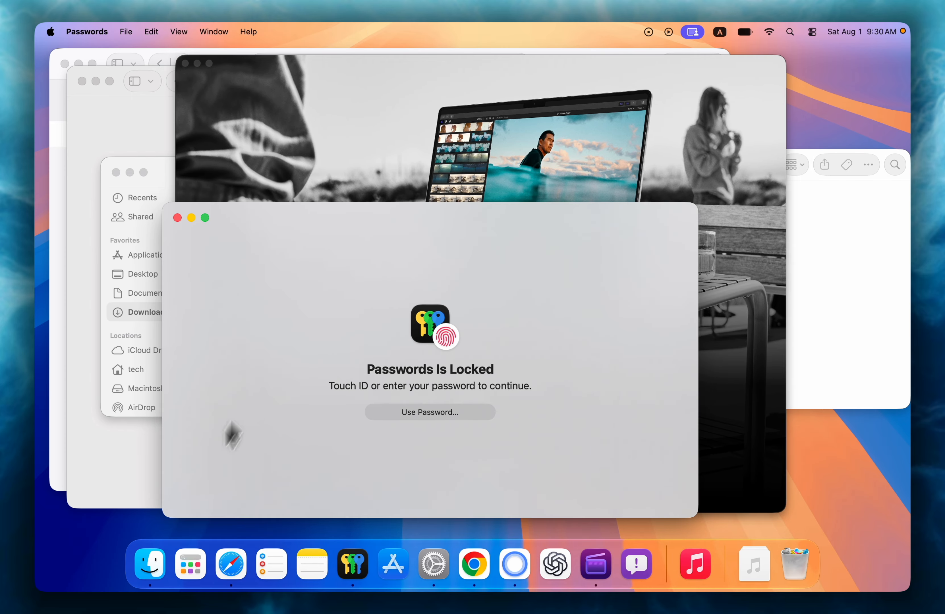
{"action": "left_click_drag", "start_coordinate": [363, 248], "coordinate": [530, 239]}
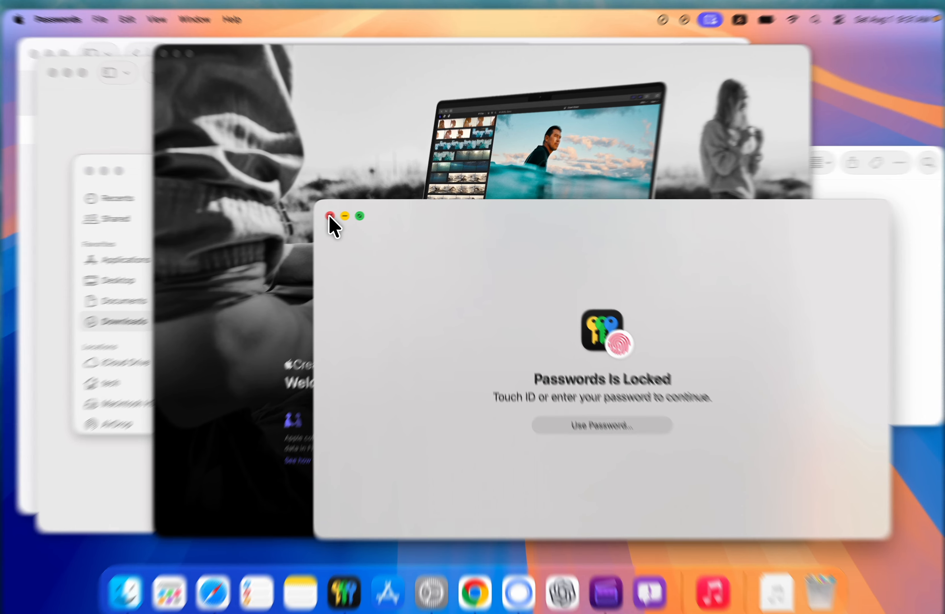
{"action": "left_click", "coordinate": [340, 214]}
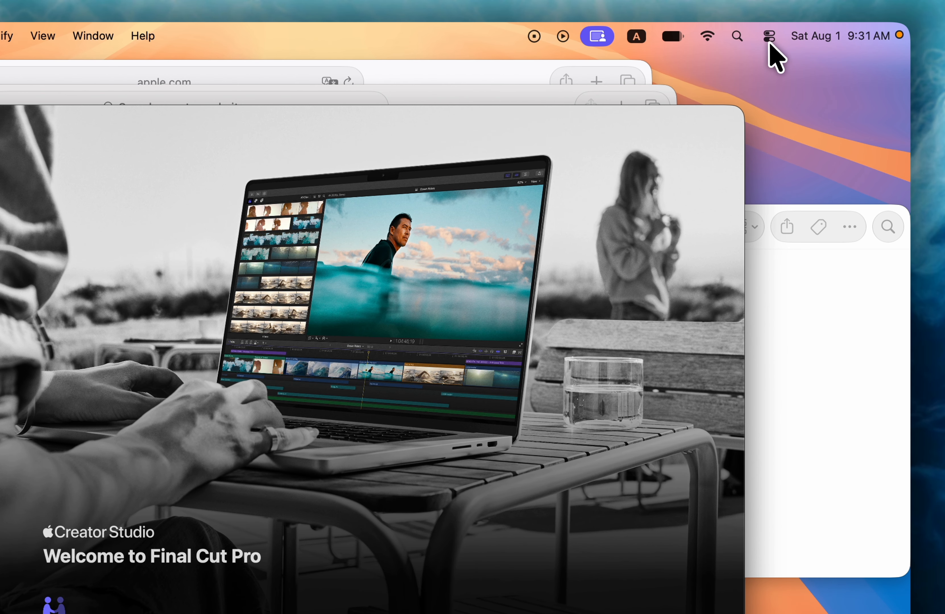
- Turn on Stage Manager from Control Center and shift the Final Cut Pro window slightly upward
{"action": "left_click", "coordinate": [770, 37]}
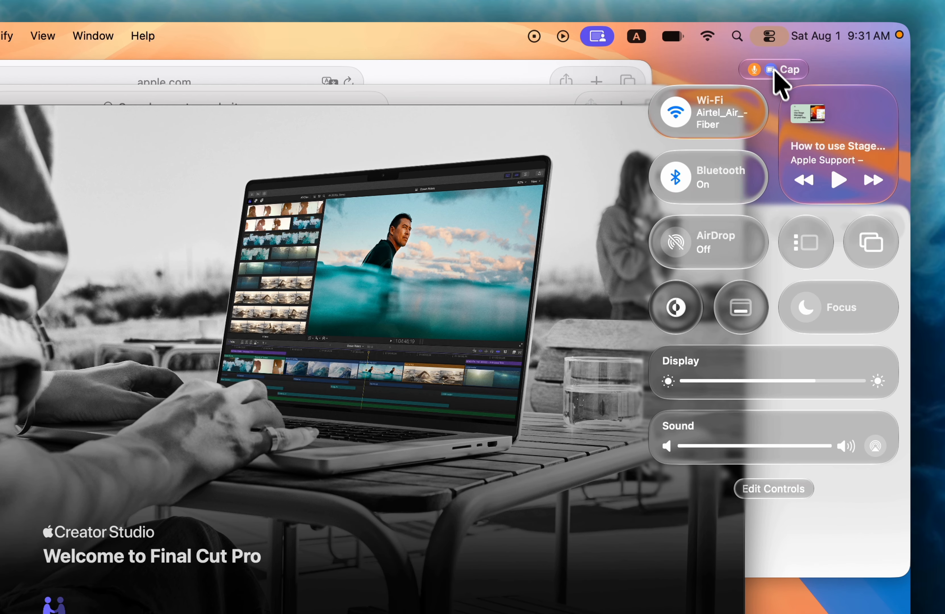
{"action": "left_click", "coordinate": [803, 243]}
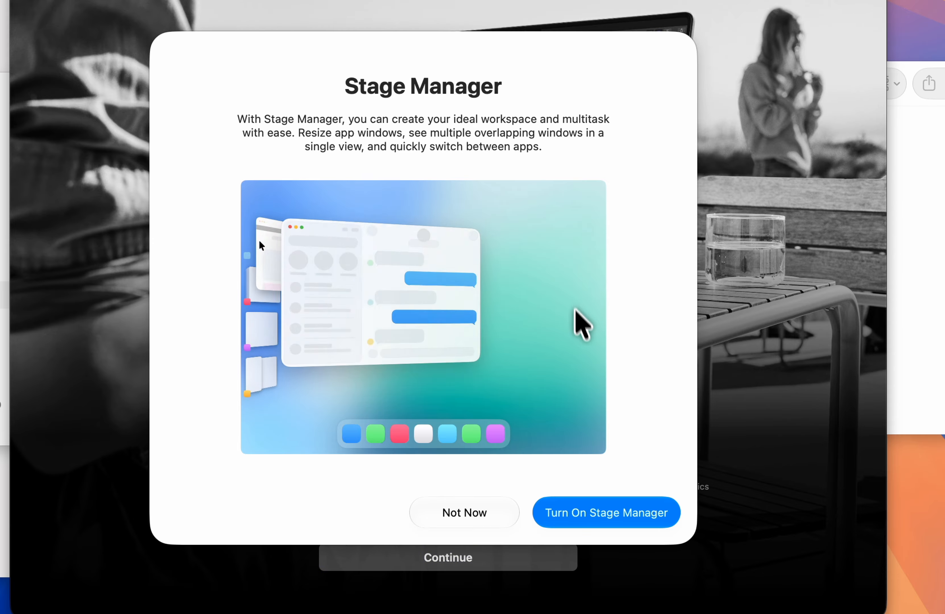
{"action": "left_click", "coordinate": [600, 510]}
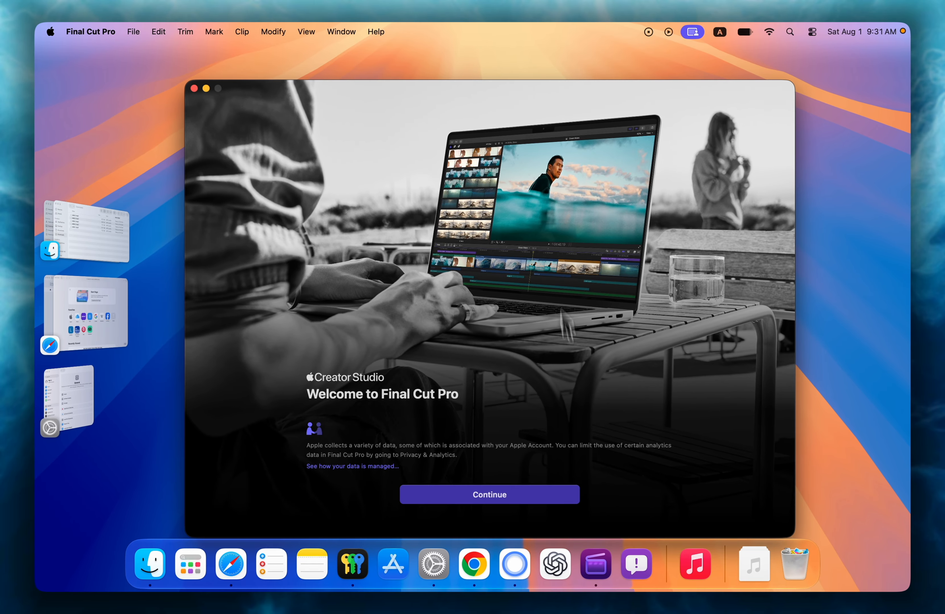
{"action": "mouse_move", "coordinate": [511, 99]}
{"action": "left_mouse_down"}
{"action": "mouse_move", "coordinate": [505, 69]}
{"action": "mouse_move", "coordinate": [511, 78]}
{"action": "left_mouse_up"}
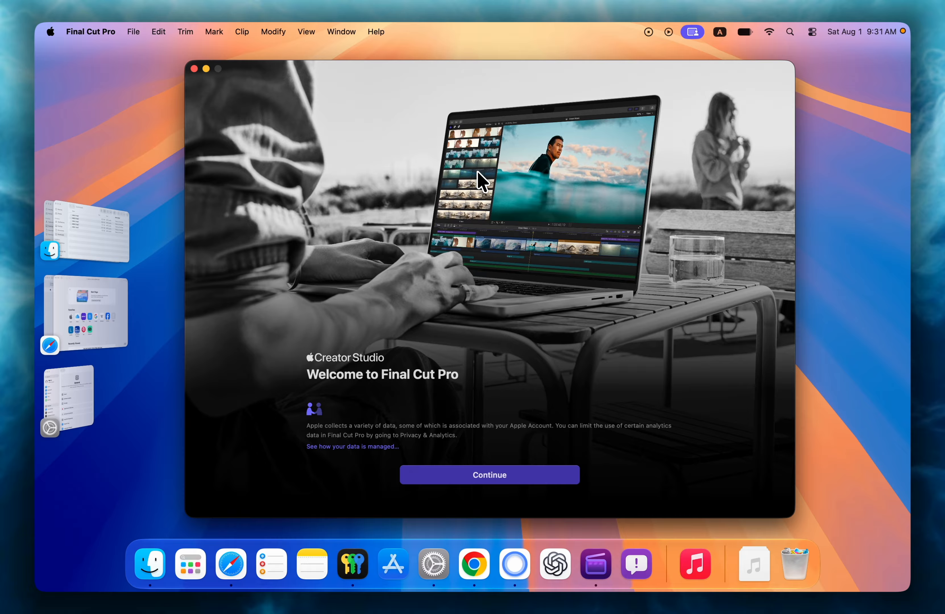
- Turn Stage Manager off and on again in Control Center, leaving Control Center closed
{"action": "left_click", "coordinate": [811, 32]}
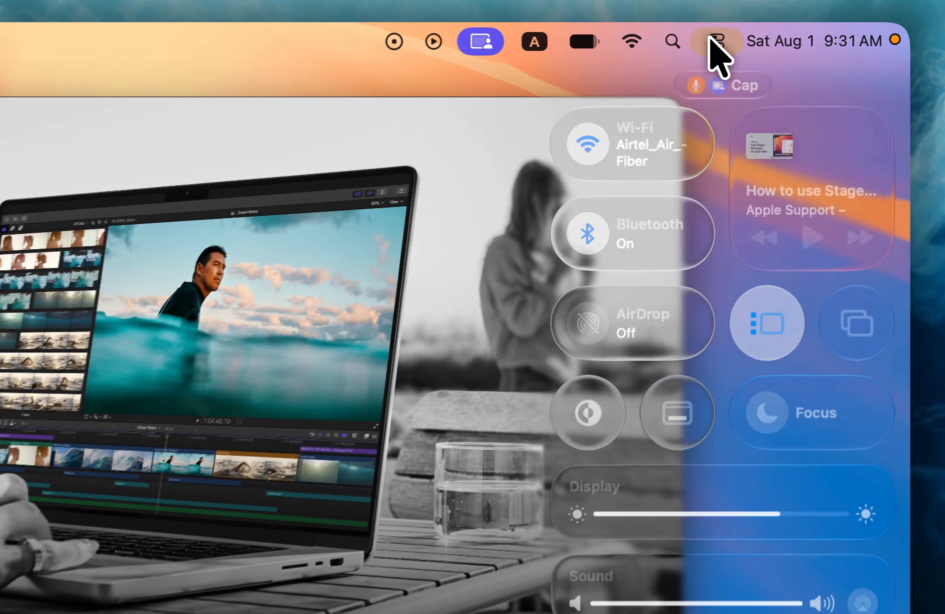
{"action": "left_click", "coordinate": [839, 173]}
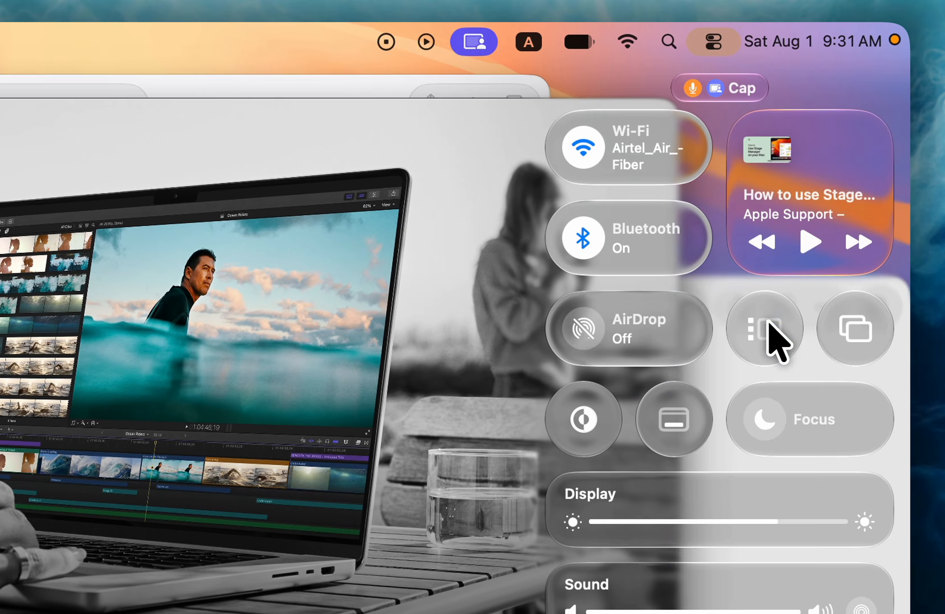
{"action": "left_click", "coordinate": [767, 321]}
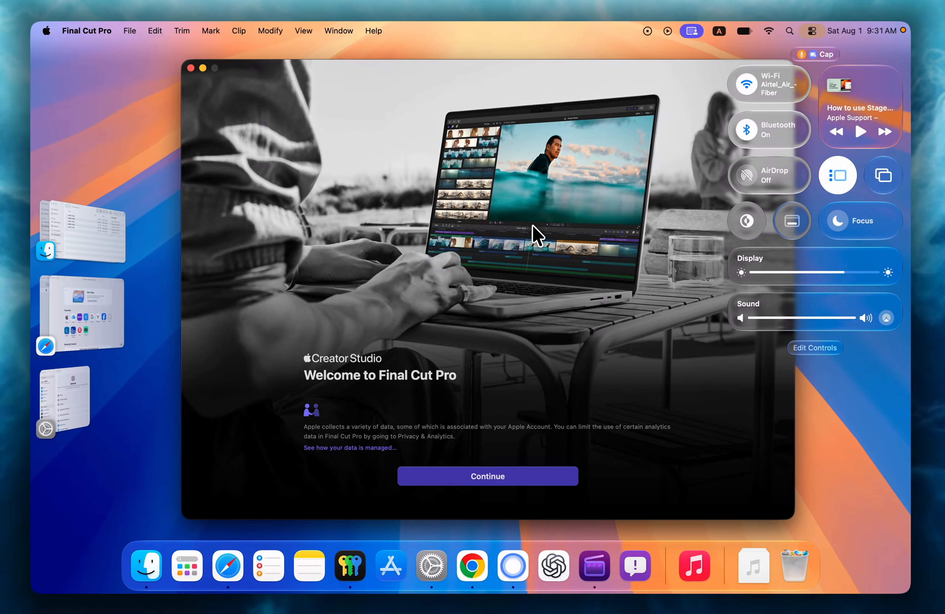
{"action": "left_click", "coordinate": [157, 426]}
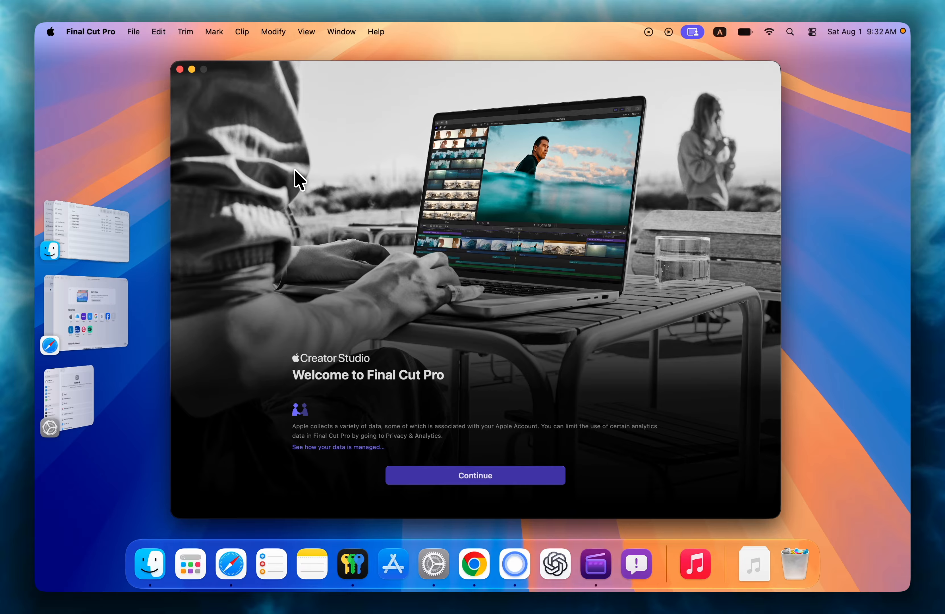
- Minimize Final Cut Pro and switch the stage through Finder, Safari and System Settings using the recent apps strip
{"action": "left_click", "coordinate": [192, 69]}
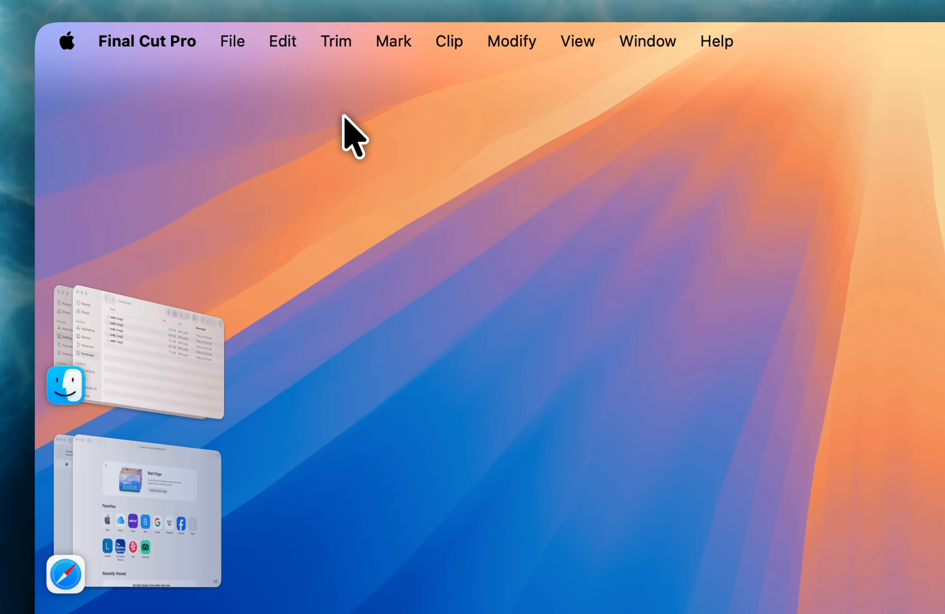
{"action": "left_click", "coordinate": [199, 378]}
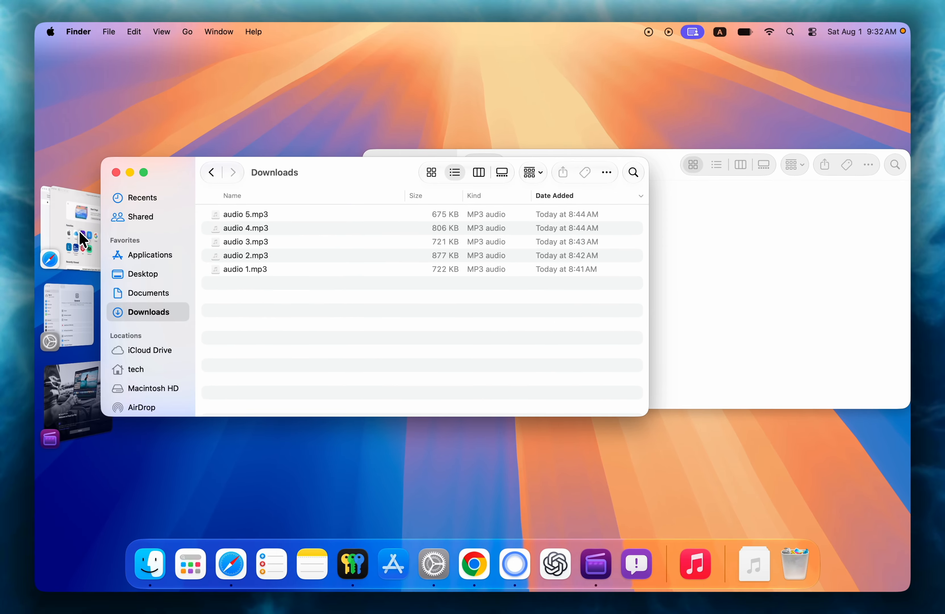
{"action": "left_click", "coordinate": [195, 495]}
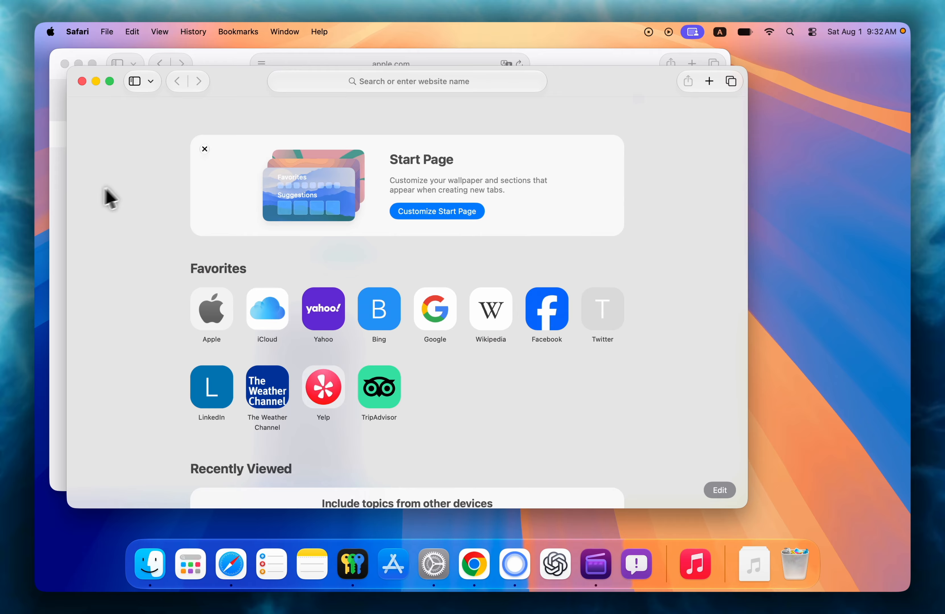
{"action": "mouse_move", "coordinate": [38, 238]}
{"action": "left_click", "coordinate": [74, 291]}
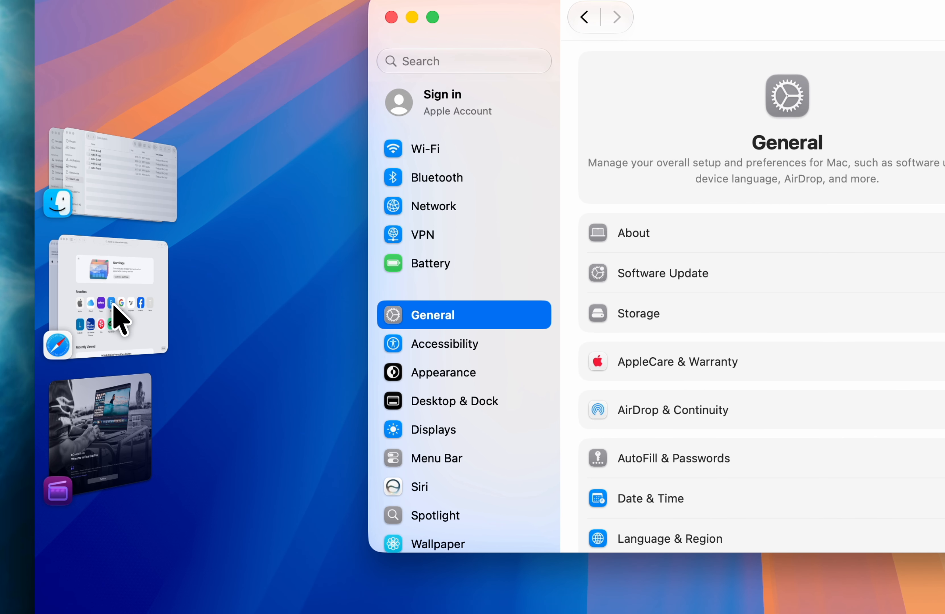
- Switch to Safari and alternate between its Start Page and apple.com windows in the recent apps strip
{"action": "left_click", "coordinate": [99, 315]}
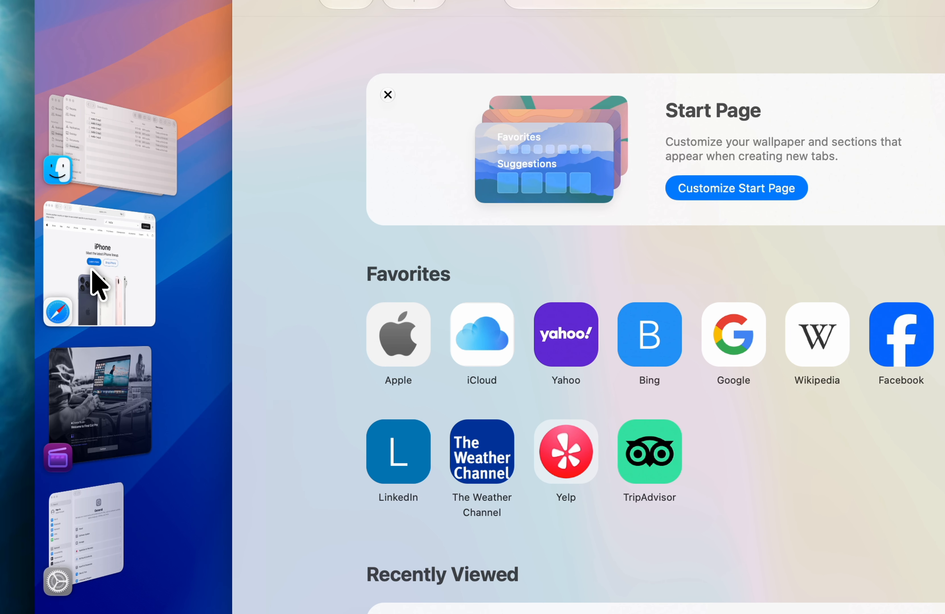
{"action": "left_click", "coordinate": [92, 268]}
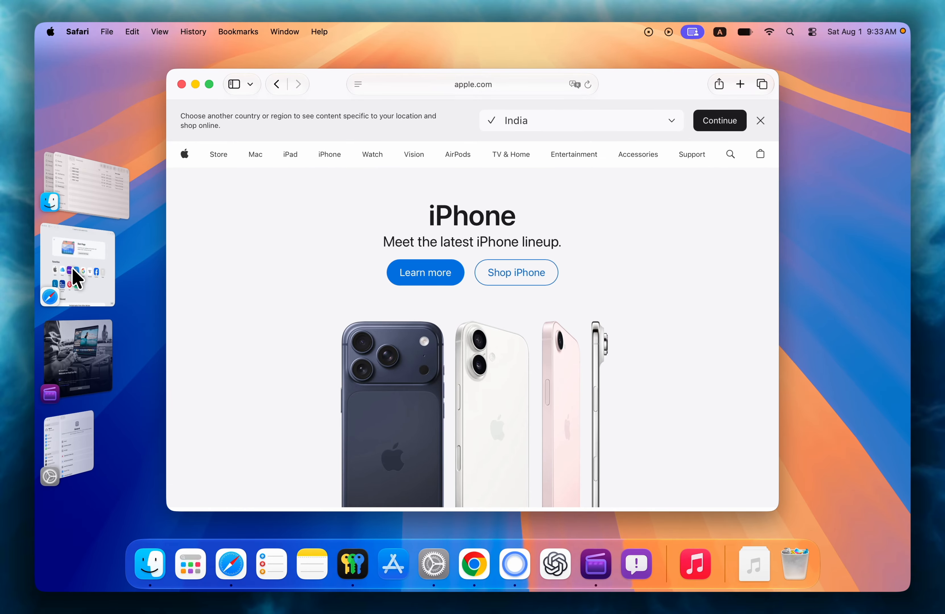
{"action": "left_click", "coordinate": [72, 269]}
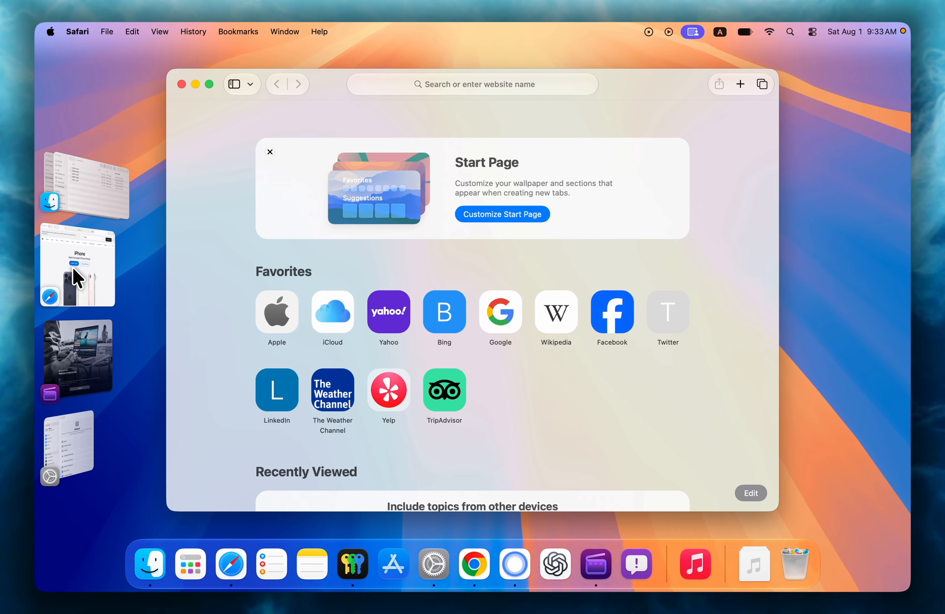
- Switch to Finder and cycle from its Downloads window to its Desktop window
{"action": "left_click", "coordinate": [77, 191]}
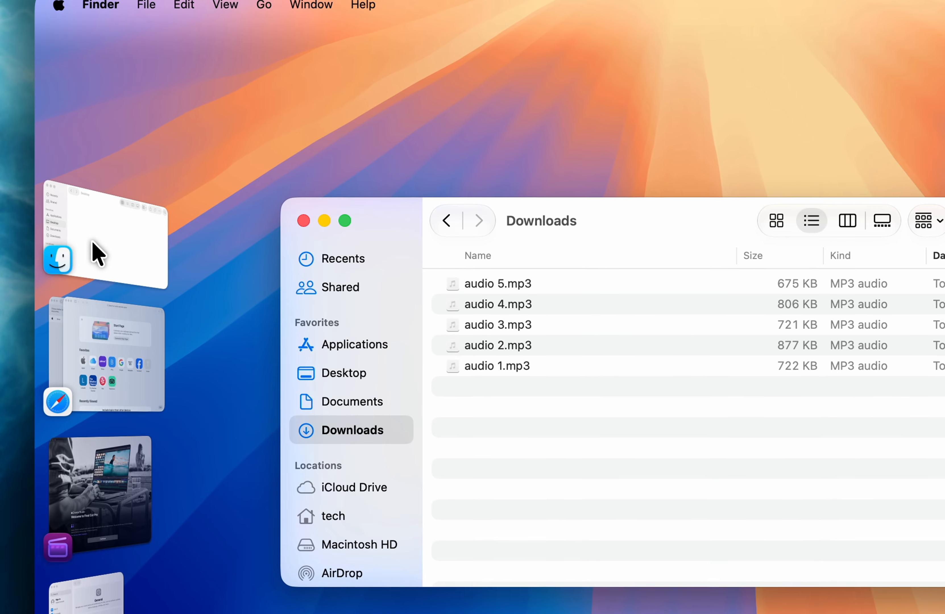
{"action": "left_click", "coordinate": [93, 244]}
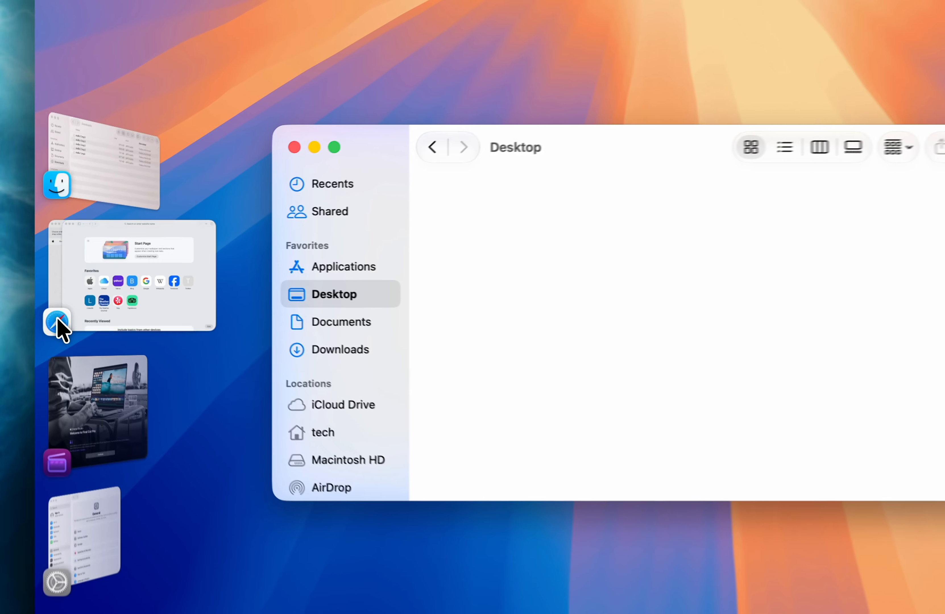
{"action": "left_click", "coordinate": [50, 295]}
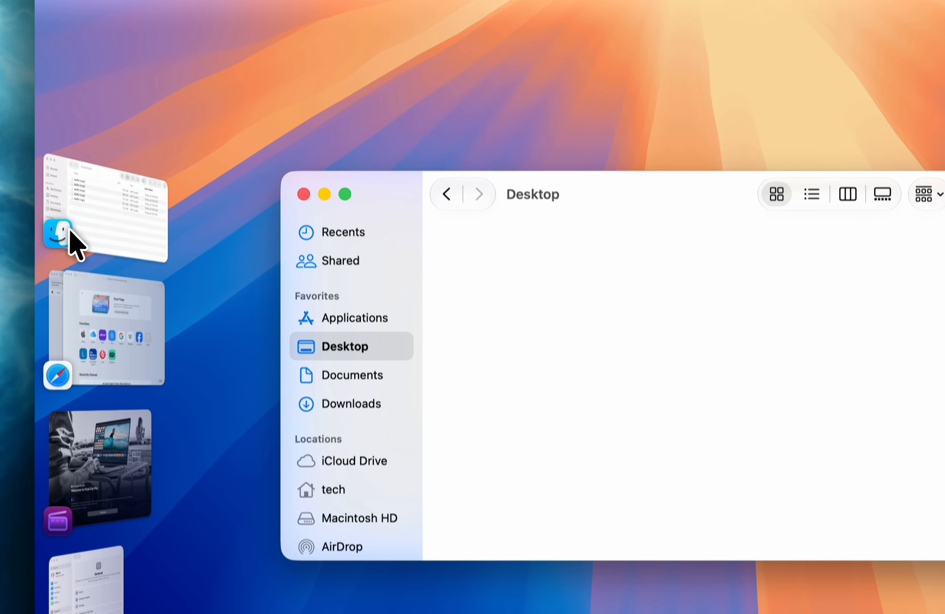
{"action": "left_click", "coordinate": [64, 233]}
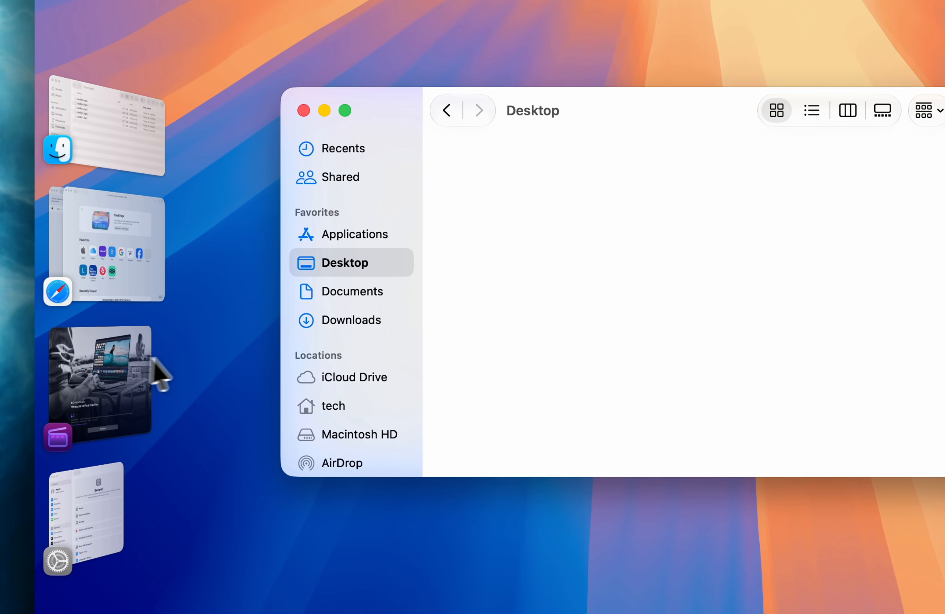
- Bring Final Cut Pro onto the stage and close its window
{"action": "left_click", "coordinate": [154, 366]}
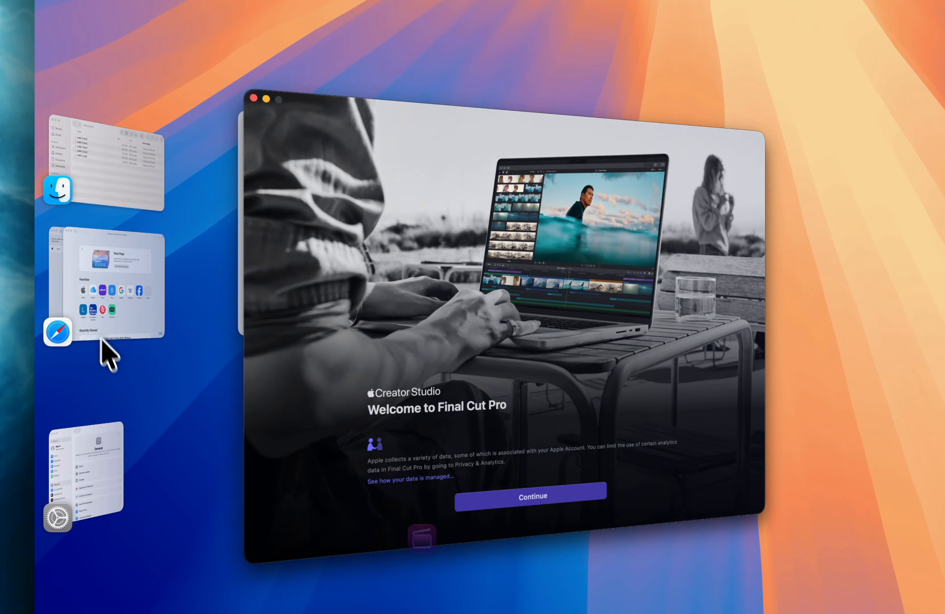
{"action": "left_click", "coordinate": [68, 267]}
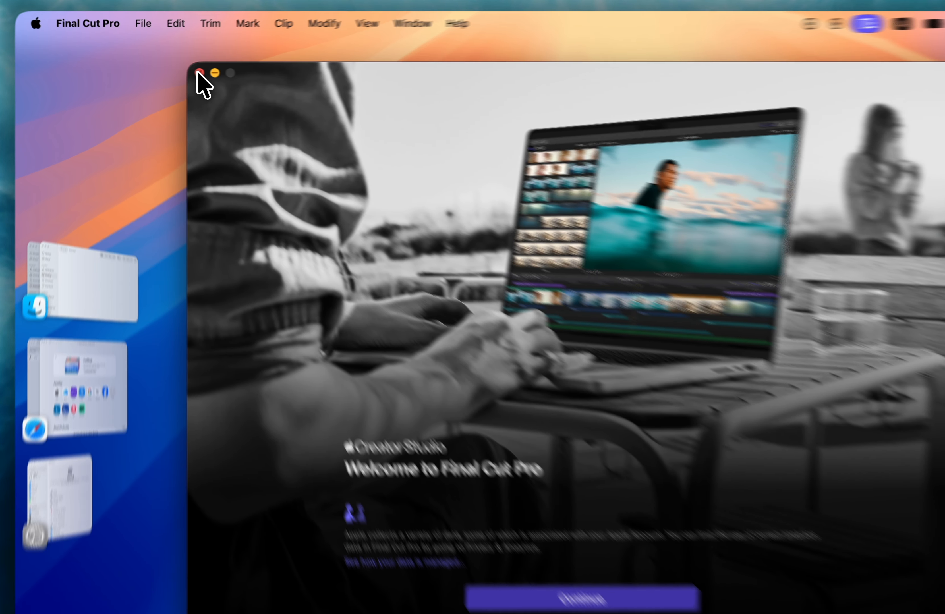
{"action": "left_click", "coordinate": [177, 70]}
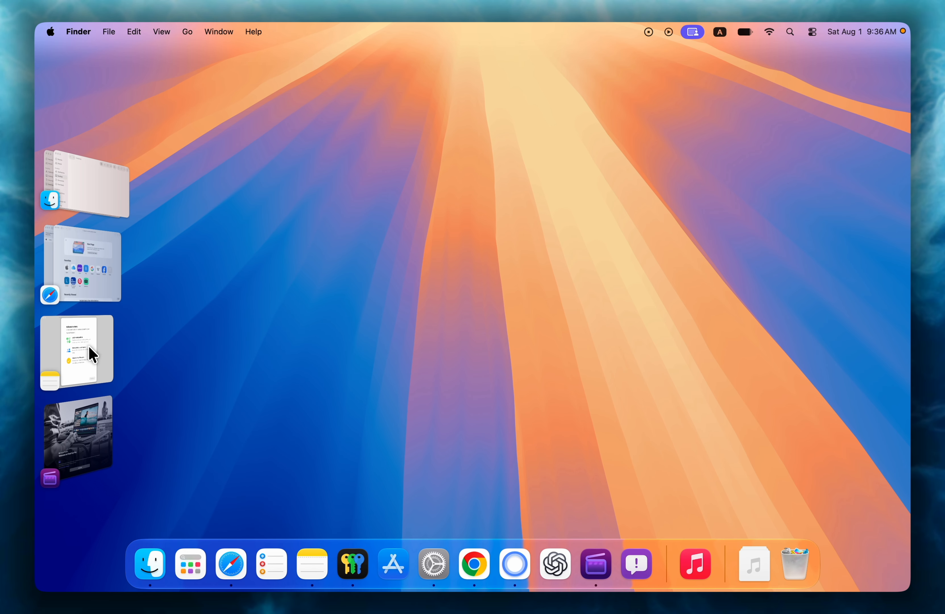
- Switch the stage to Notes, over to Final Cut Pro, and back to Notes
{"action": "left_click", "coordinate": [102, 399]}
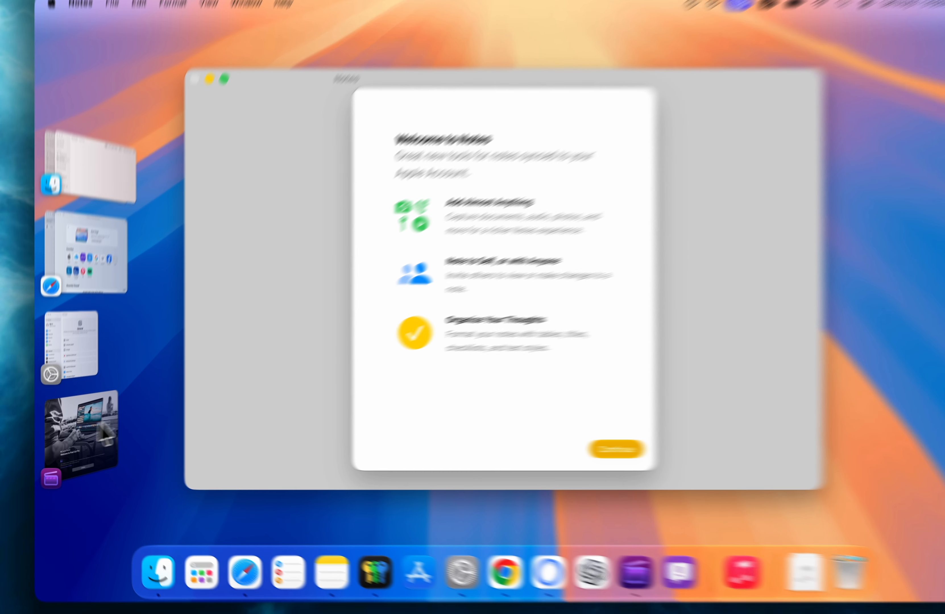
{"action": "left_click", "coordinate": [79, 491]}
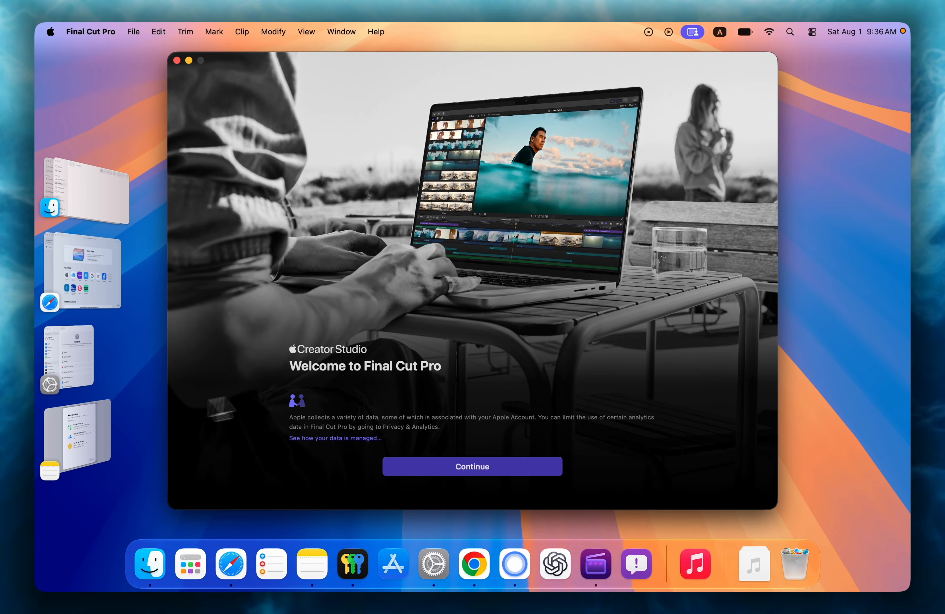
{"action": "left_click", "coordinate": [86, 446]}
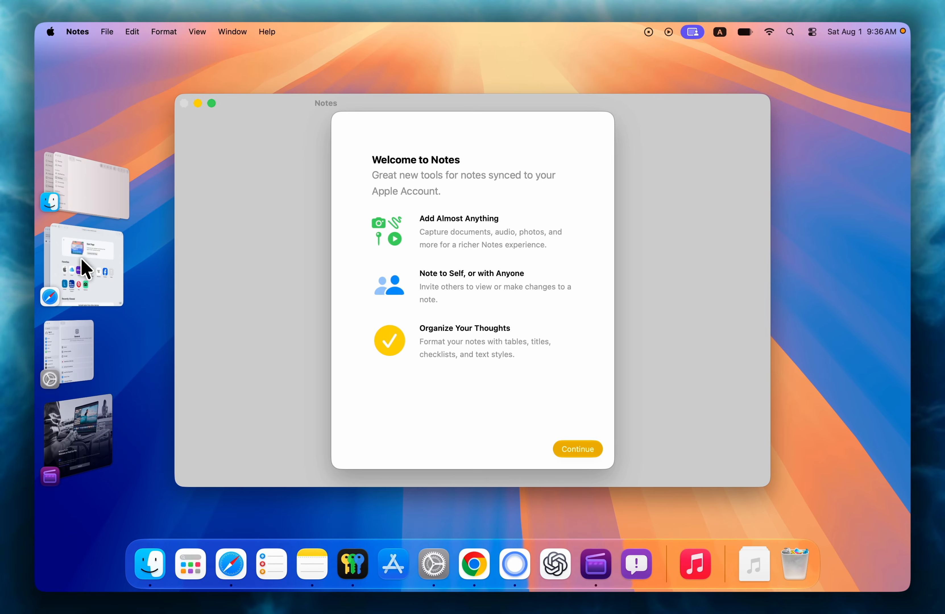
- Add the Safari Start Page window to the Notes stage as a group, and switch to Final Cut Pro
{"action": "left_click", "coordinate": [74, 267]}
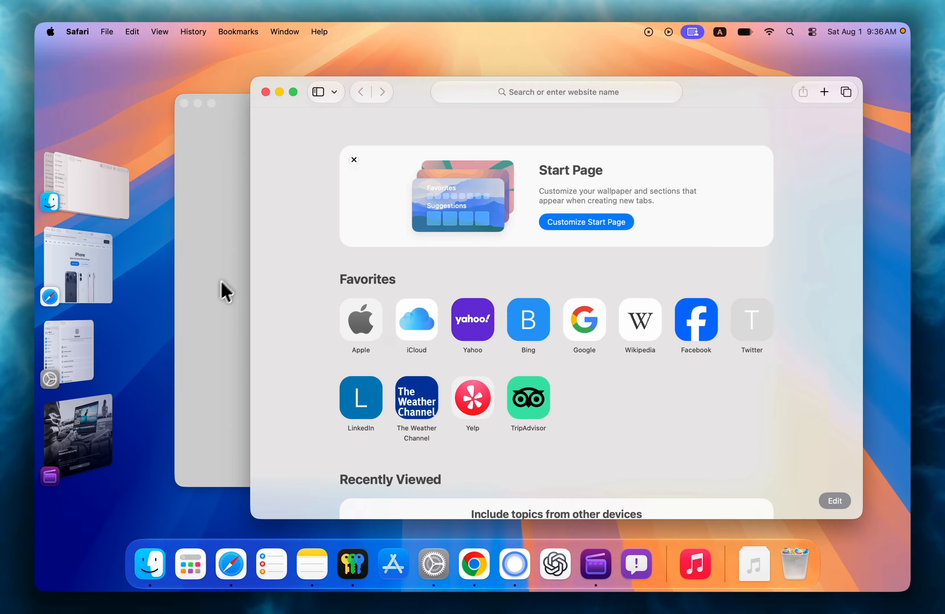
{"action": "left_click", "coordinate": [89, 430]}
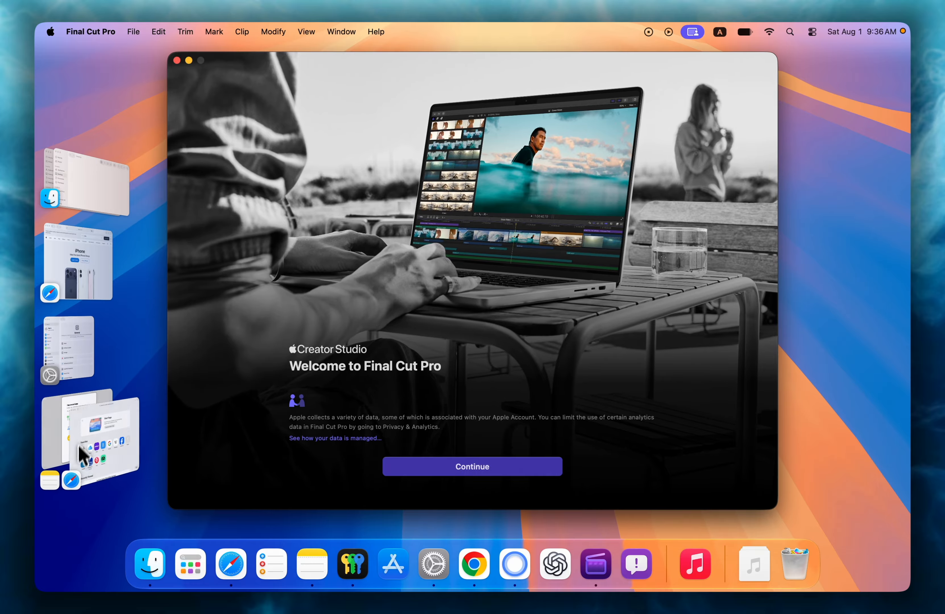
- Add the Safari windows and the Notes window to the Final Cut Pro stage as one group
{"action": "left_click", "coordinate": [61, 483]}
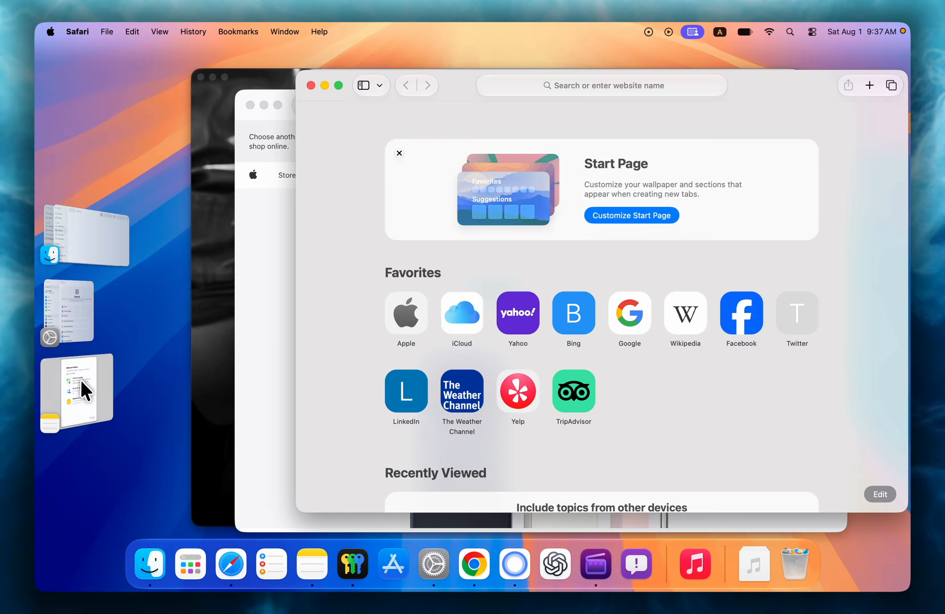
{"action": "left_click", "coordinate": [80, 390]}
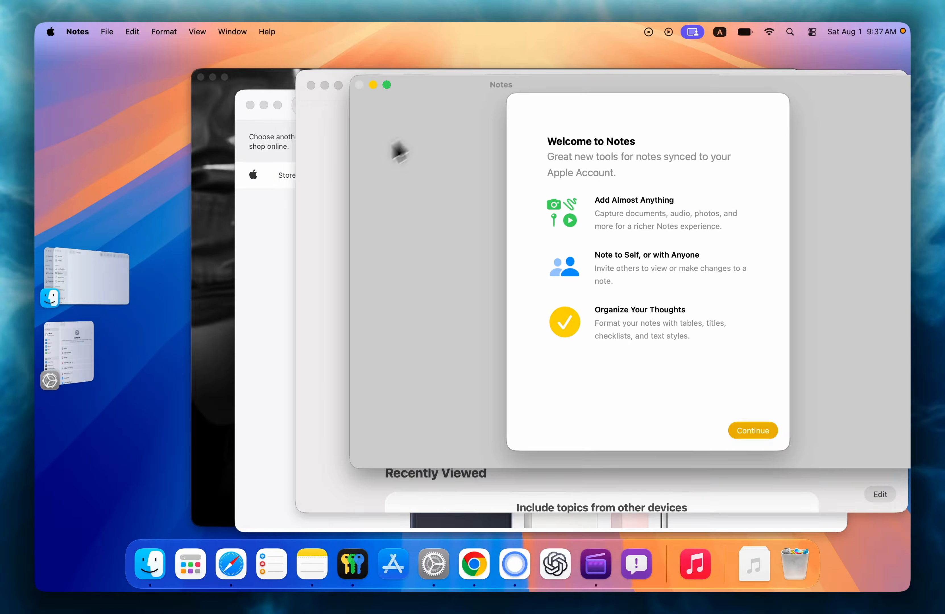
- Hide the Final Cut Pro, Safari and Notes group to show the desktop and bring it back, twice
{"action": "left_click", "coordinate": [116, 385]}
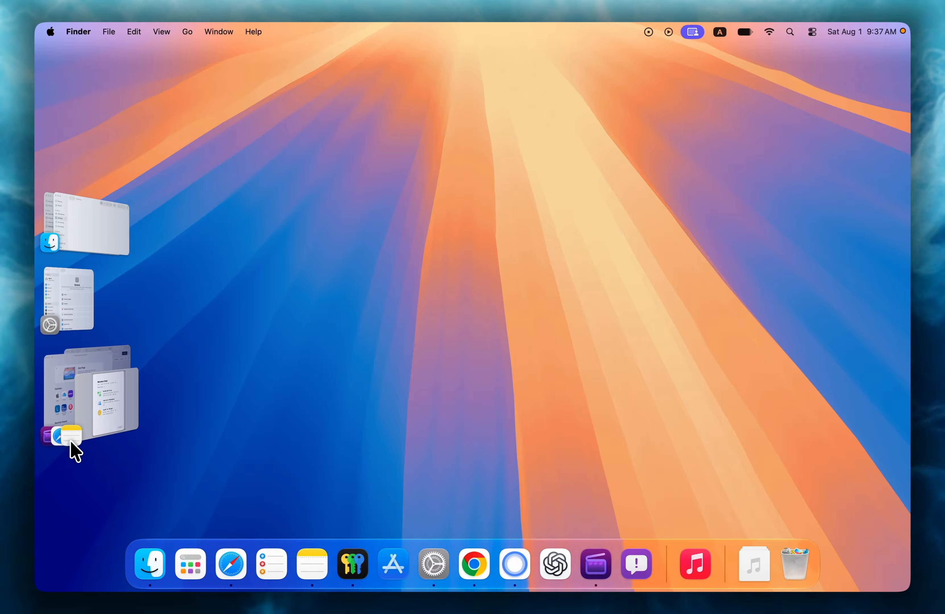
{"action": "left_click", "coordinate": [71, 391]}
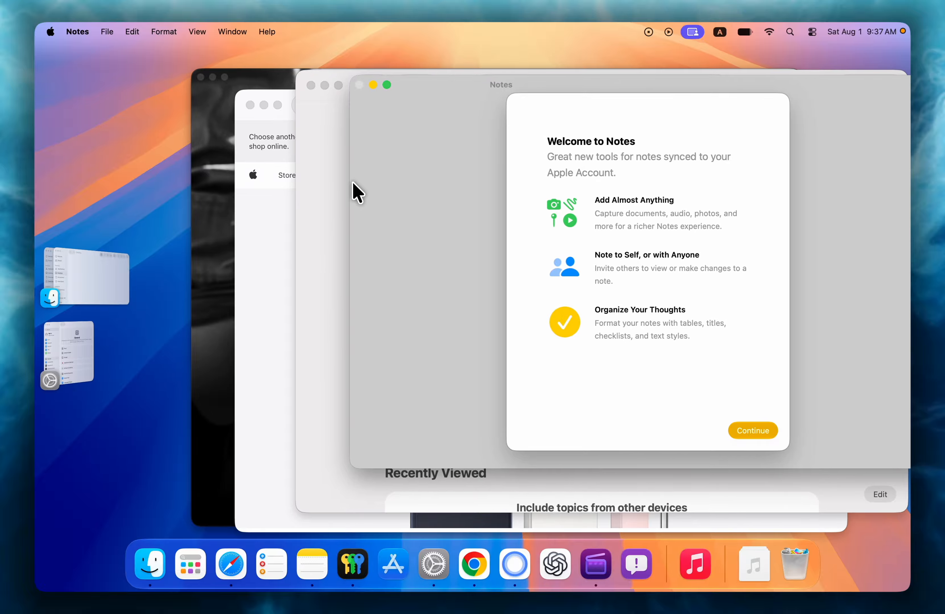
{"action": "left_click", "coordinate": [152, 144]}
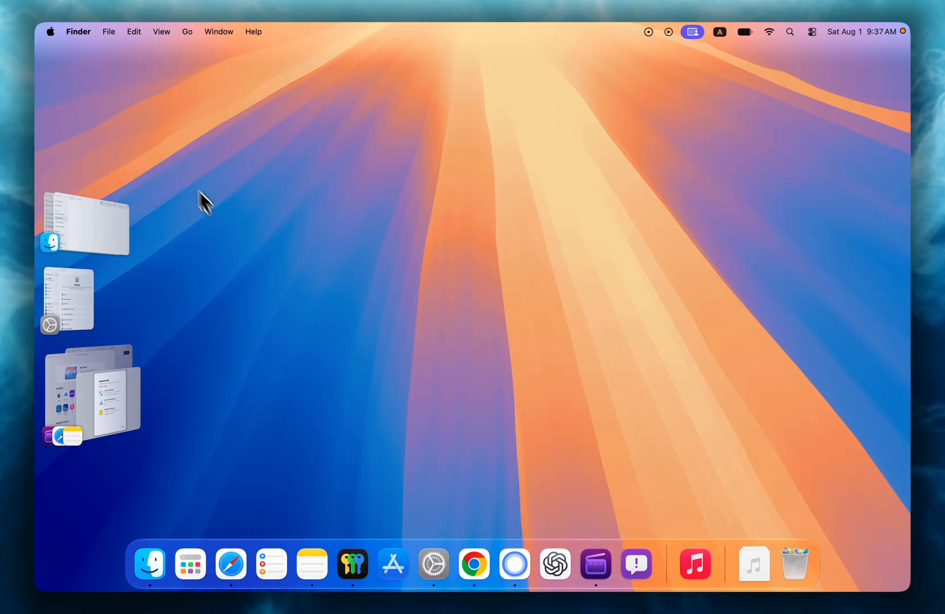
{"action": "left_click", "coordinate": [241, 273]}
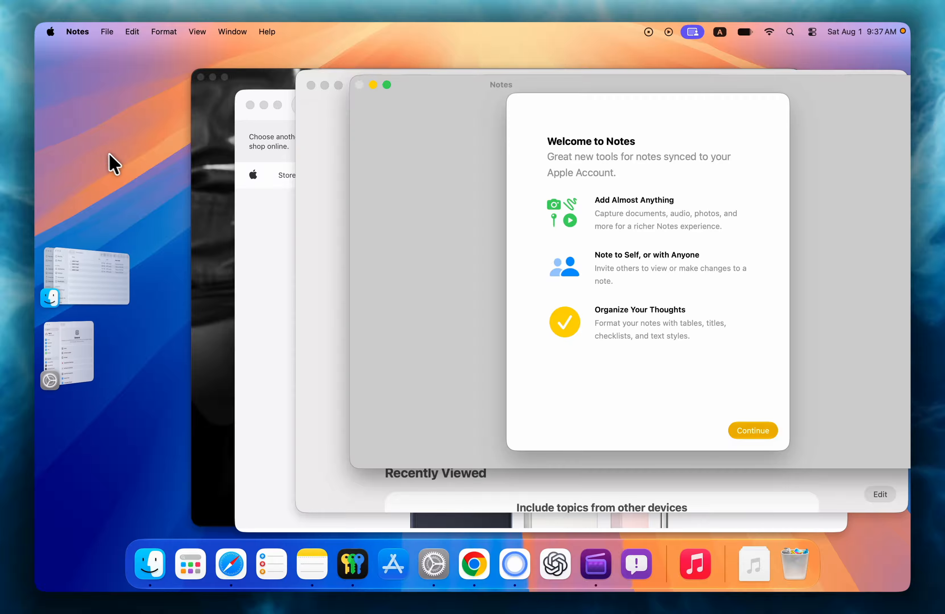
- Show the desktop and try to carry the audio 1.mp3 file over to the Final Cut Pro, Safari and Notes group
{"action": "left_click", "coordinate": [110, 139]}
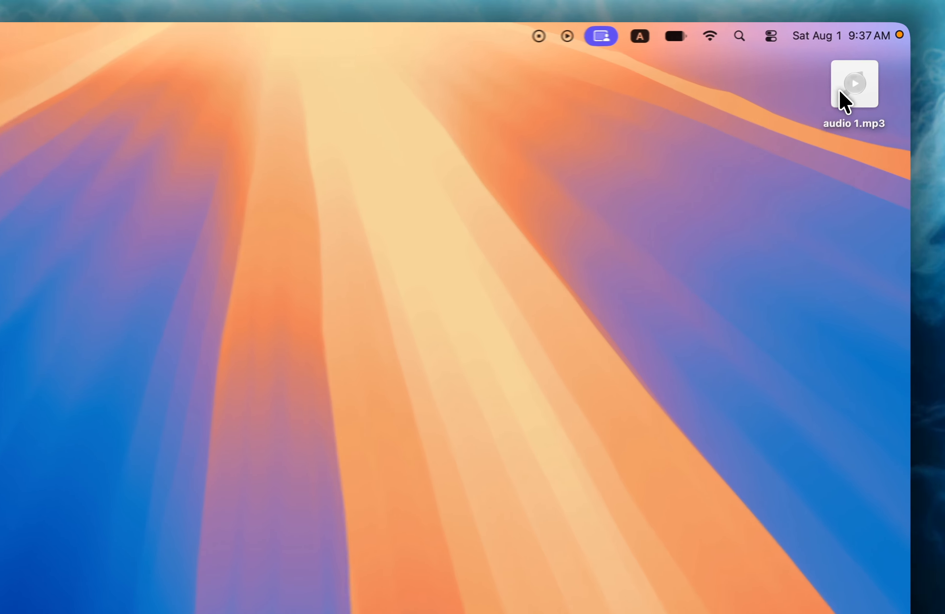
{"action": "left_click", "coordinate": [862, 93]}
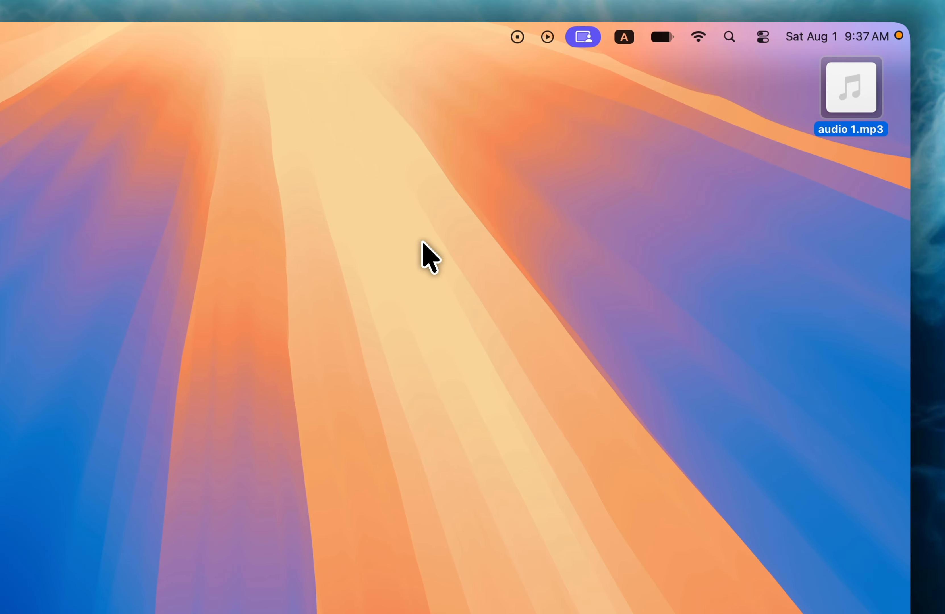
{"action": "left_click_drag", "start_coordinate": [829, 104], "coordinate": [127, 376]}
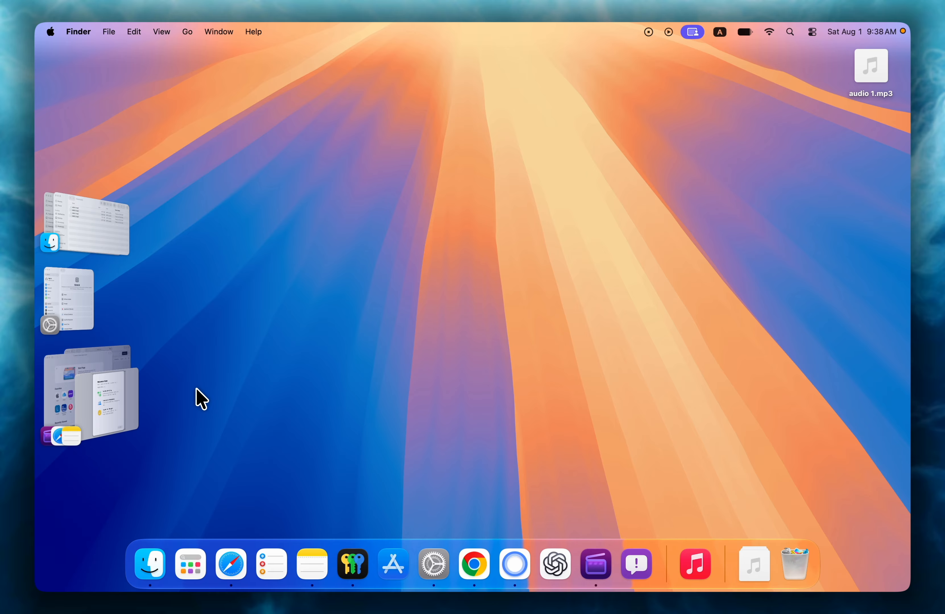
- Switch the stage from the window group to System Settings and on to Finder, cycling to its other Downloads window
{"action": "left_click", "coordinate": [124, 389]}
{"action": "left_click", "coordinate": [68, 349]}
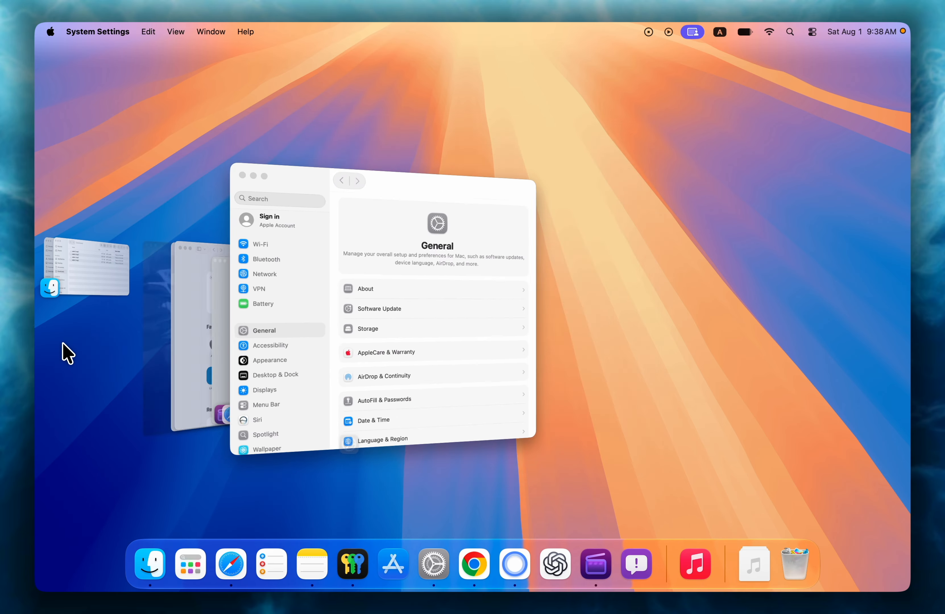
{"action": "left_click", "coordinate": [67, 271]}
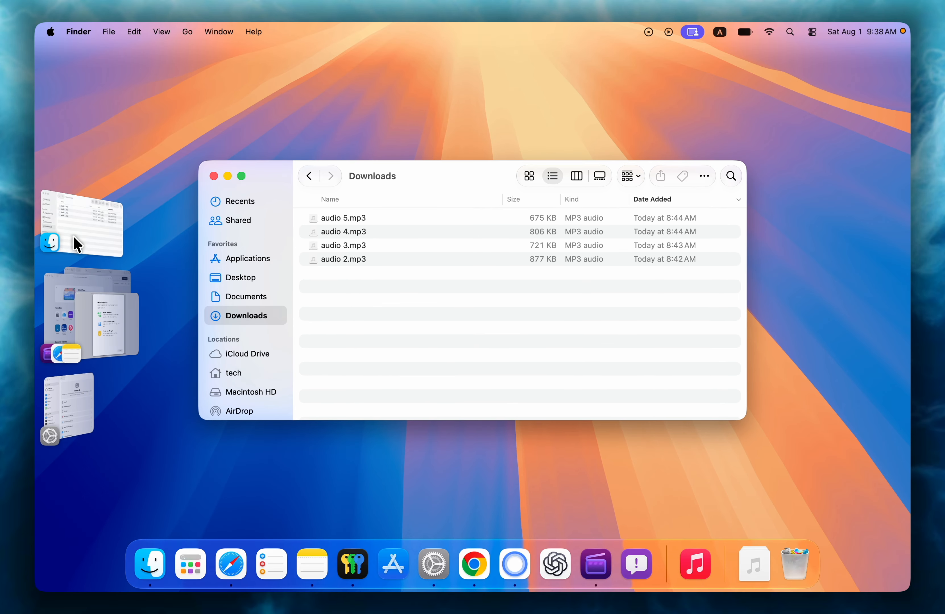
{"action": "left_click", "coordinate": [75, 244]}
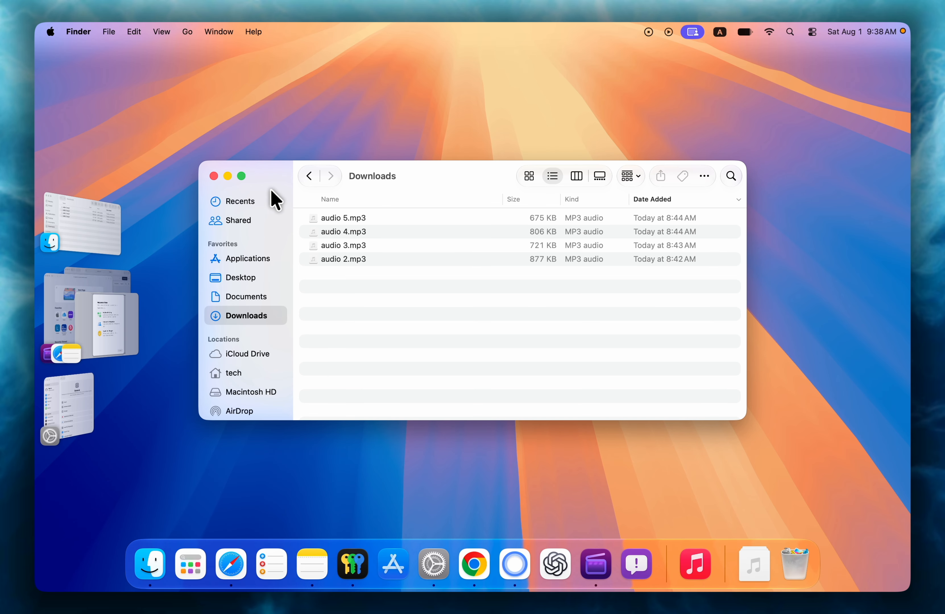
- Clear the windows to show the desktop and turn off Stage Manager
{"action": "left_click", "coordinate": [424, 133]}
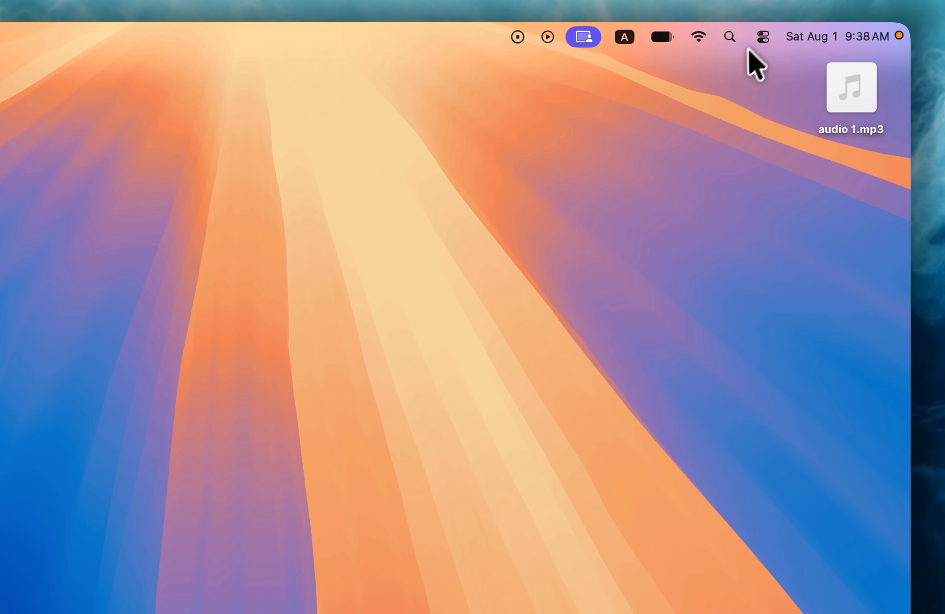
{"action": "left_click", "coordinate": [804, 36]}
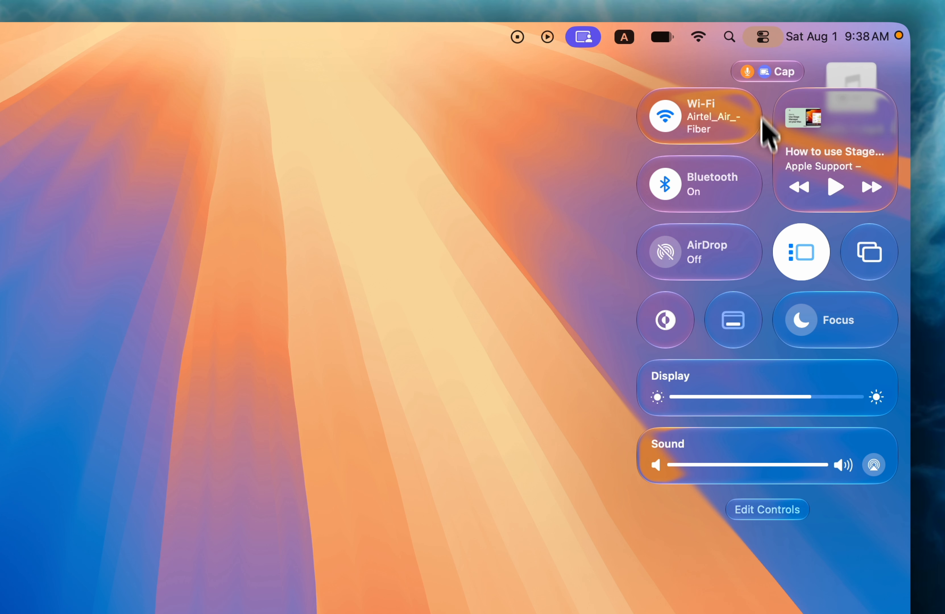
{"action": "left_click", "coordinate": [795, 243]}
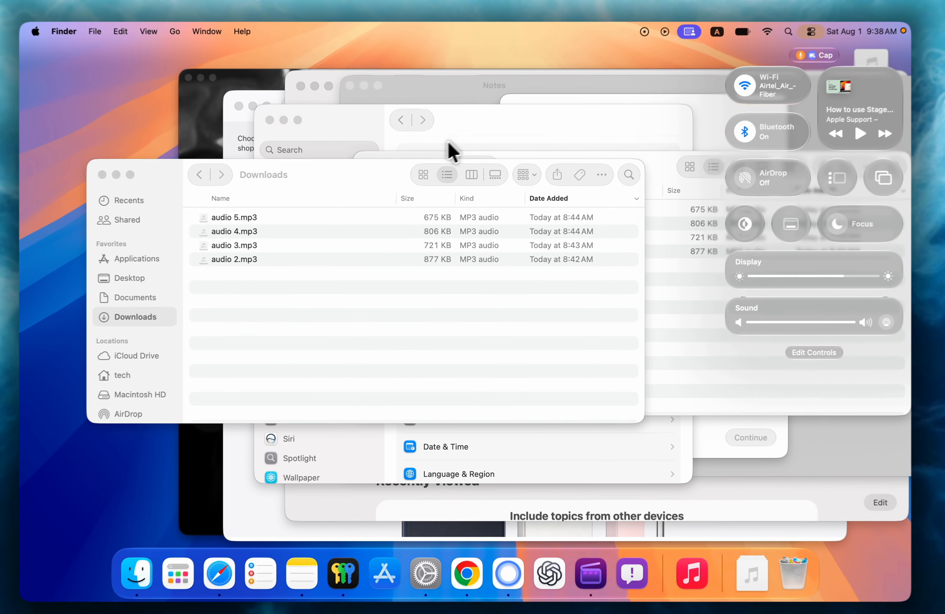
- Bring System Settings to the front, then show the desktop, restore the windows and show the desktop again
{"action": "left_click", "coordinate": [448, 142]}
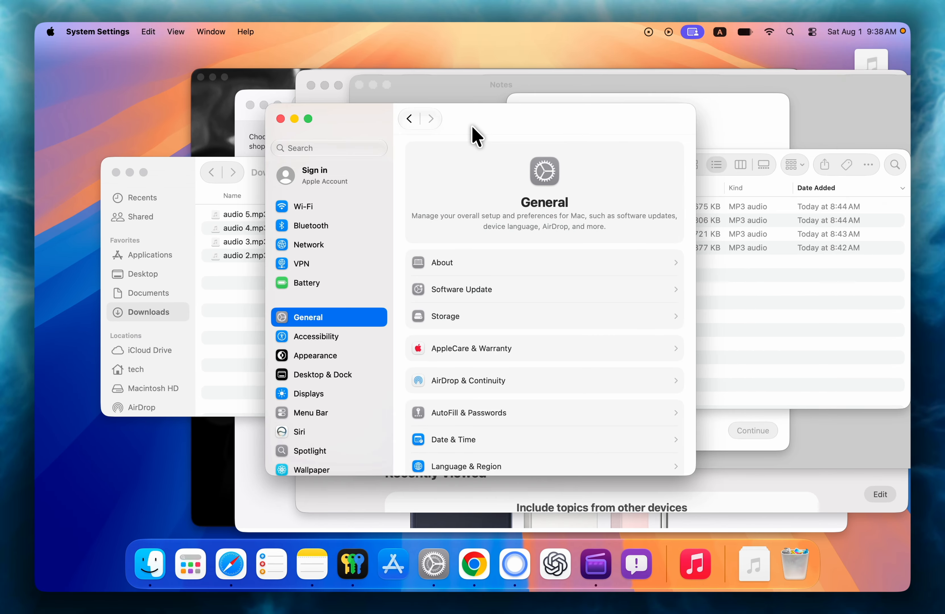
{"action": "left_click", "coordinate": [322, 64]}
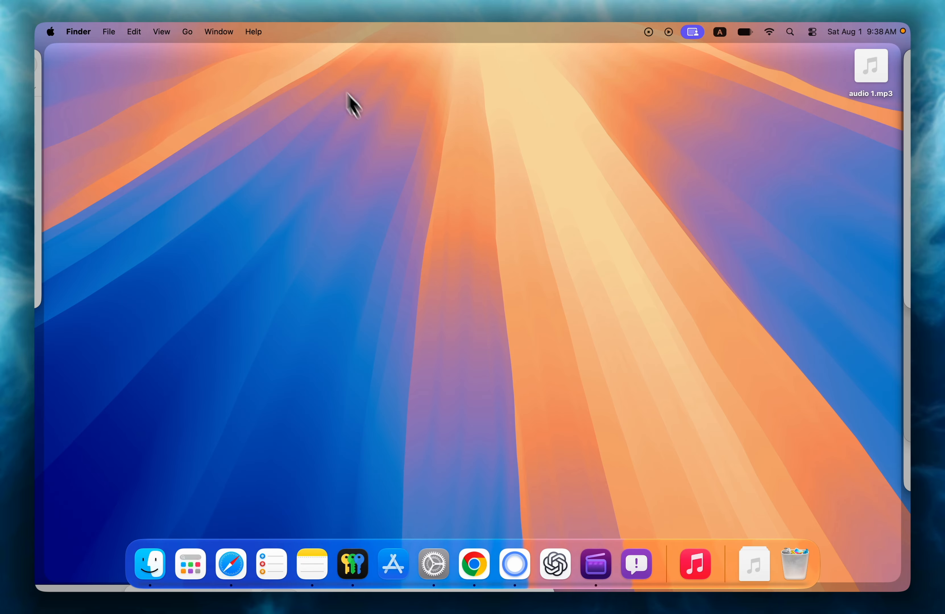
{"action": "left_click", "coordinate": [413, 273]}
{"action": "left_click", "coordinate": [163, 124]}
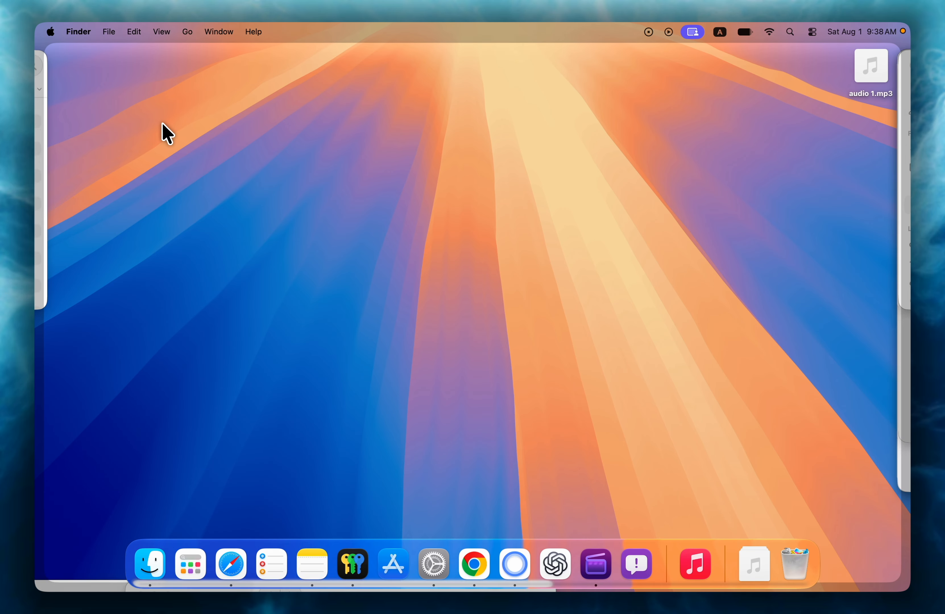